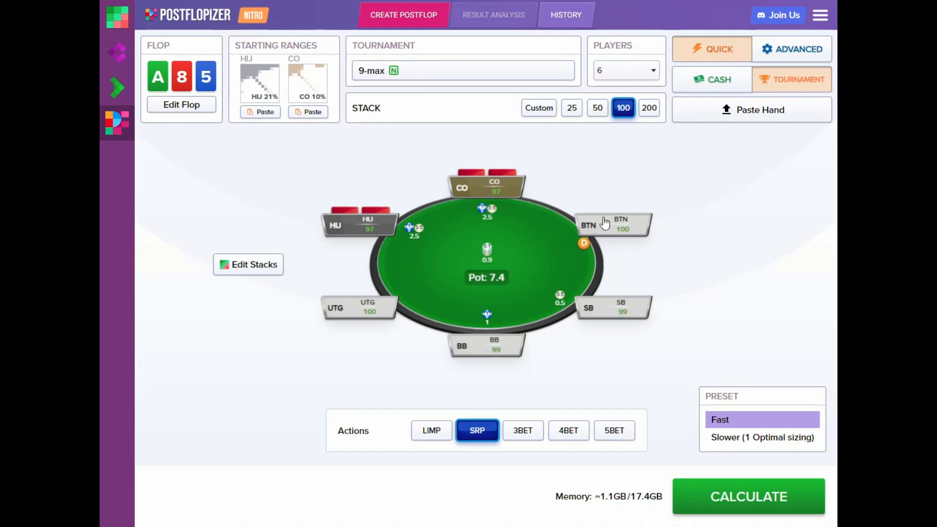
Step: Switch to the advanced setup, check the automatic bet size options for FLOP OOP, and calculate the A85 flop with Auto 1 sizing
click(776, 52)
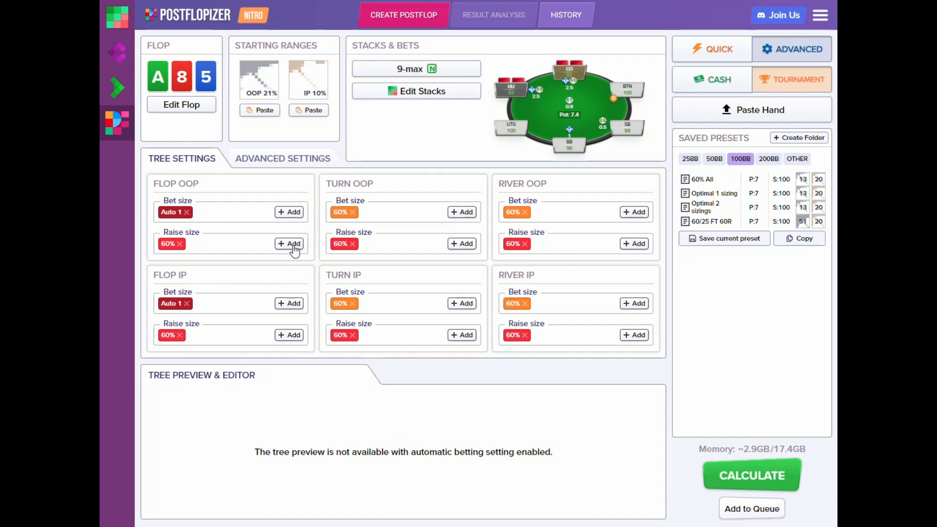
click(292, 215)
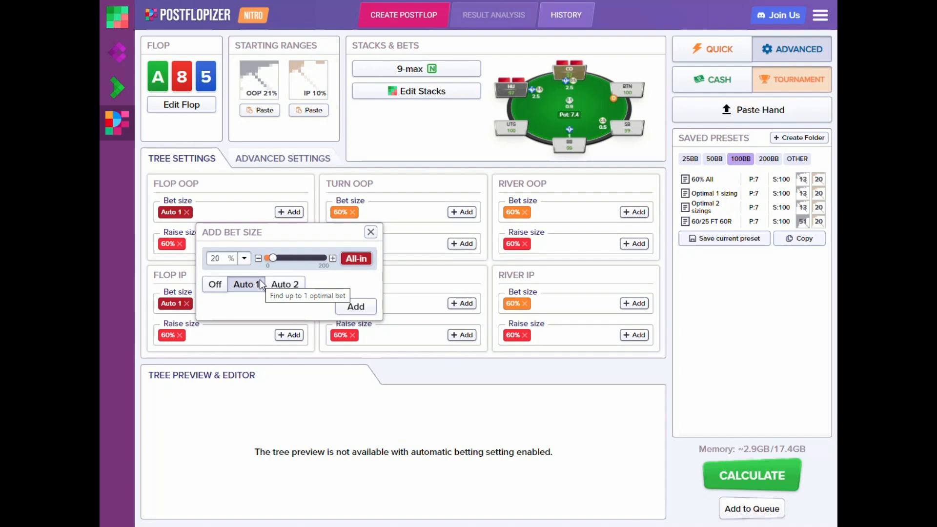
click(371, 233)
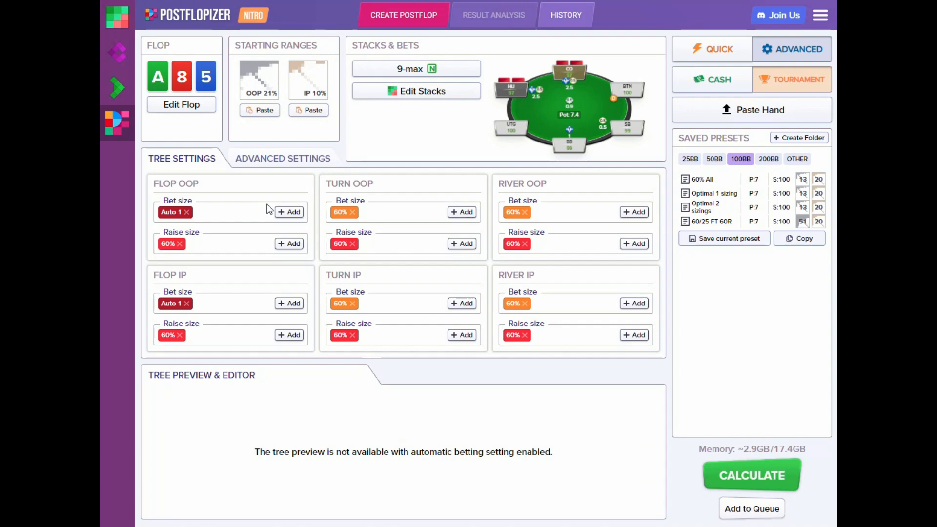
click(750, 473)
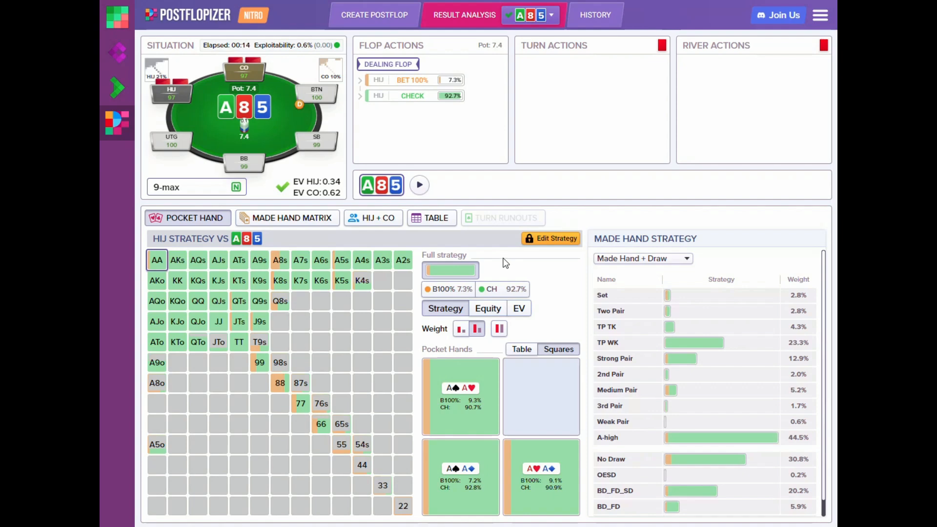
Step: Inspect HIJ's strategy at the start of the flop and CO's strategy after HIJ checks
click(450, 100)
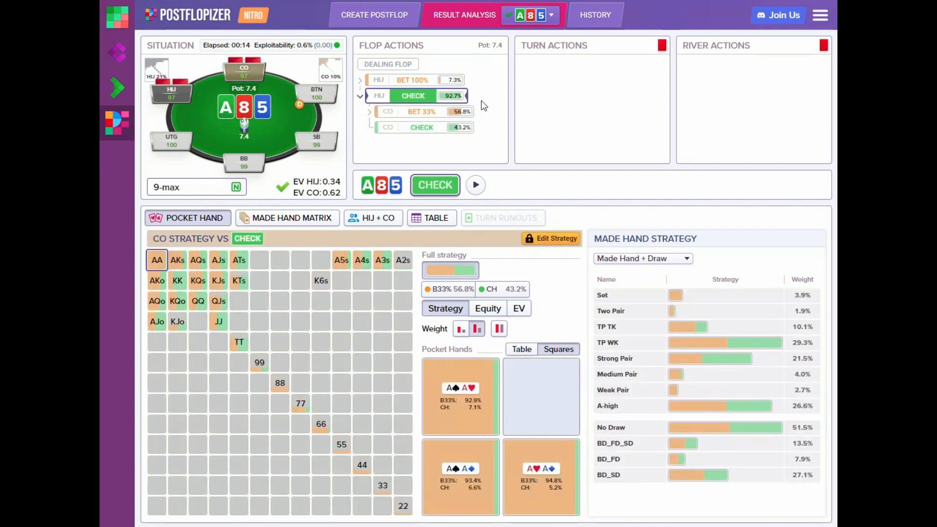
click(411, 65)
click(436, 100)
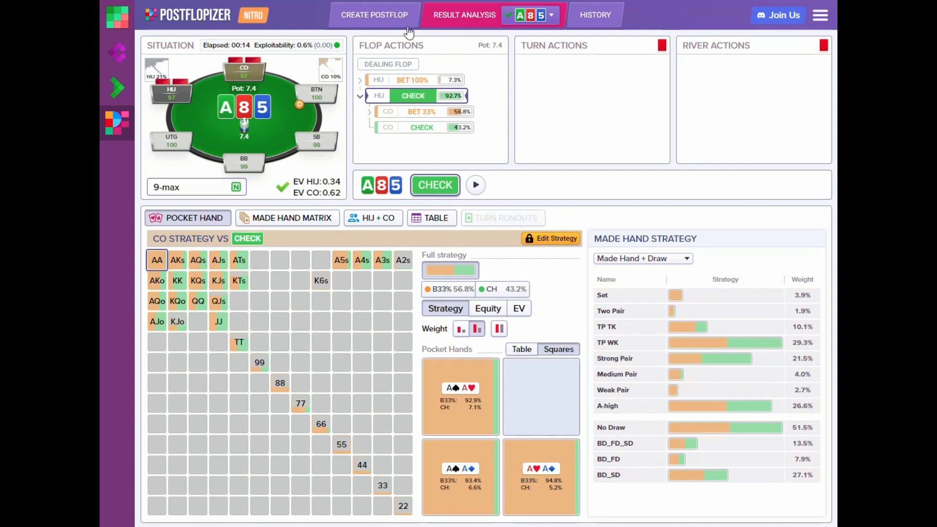
Step: Return to the postflop setup and remove the Auto 1 bet size from both FLOP OOP and FLOP IP
click(374, 15)
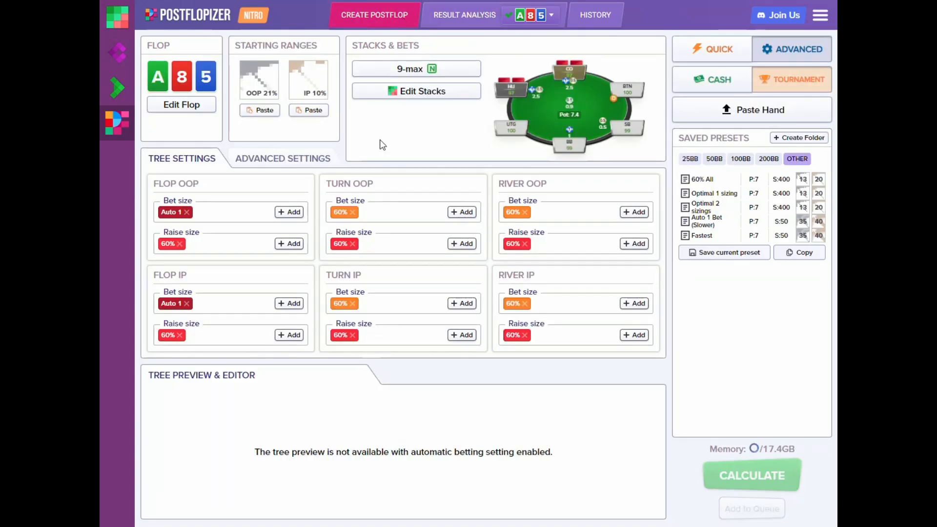
click(187, 212)
click(187, 303)
Step: Add 25% and 33% bet sizes to FLOP OOP
click(289, 212)
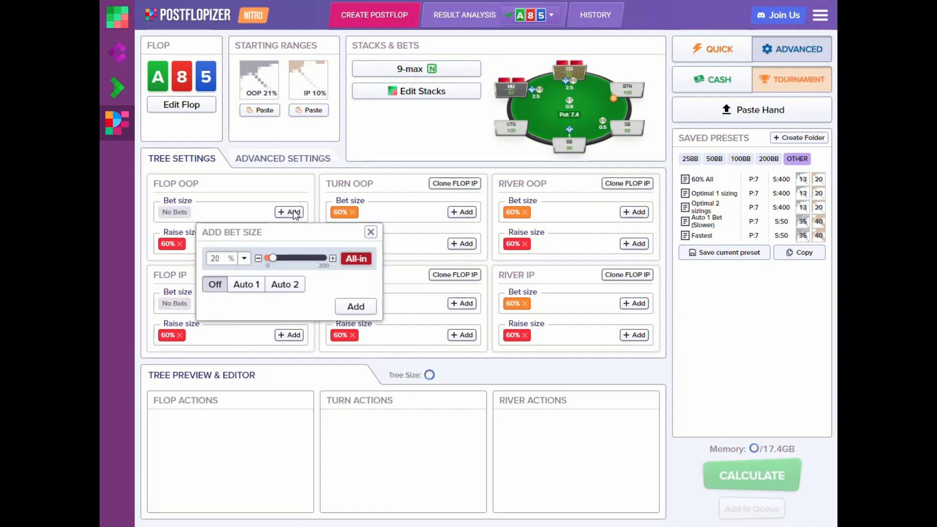
click(244, 258)
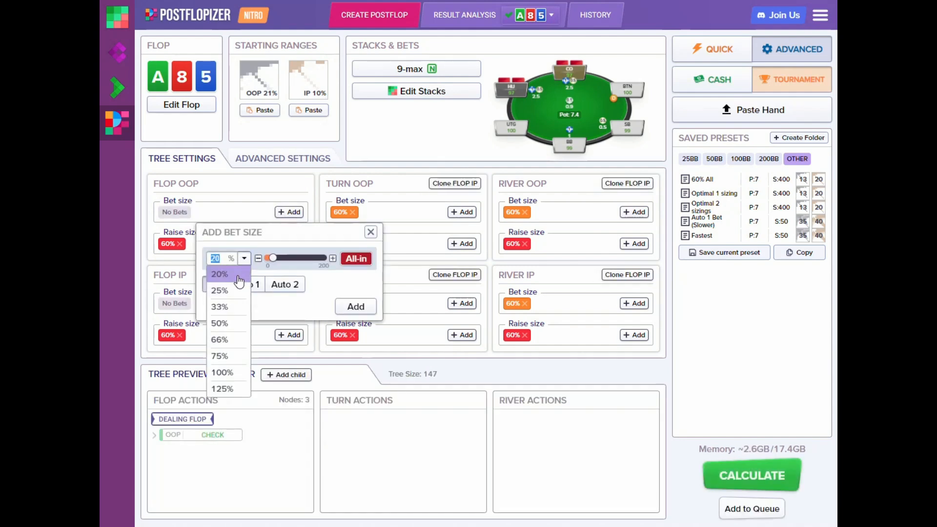
click(219, 290)
click(355, 309)
click(292, 215)
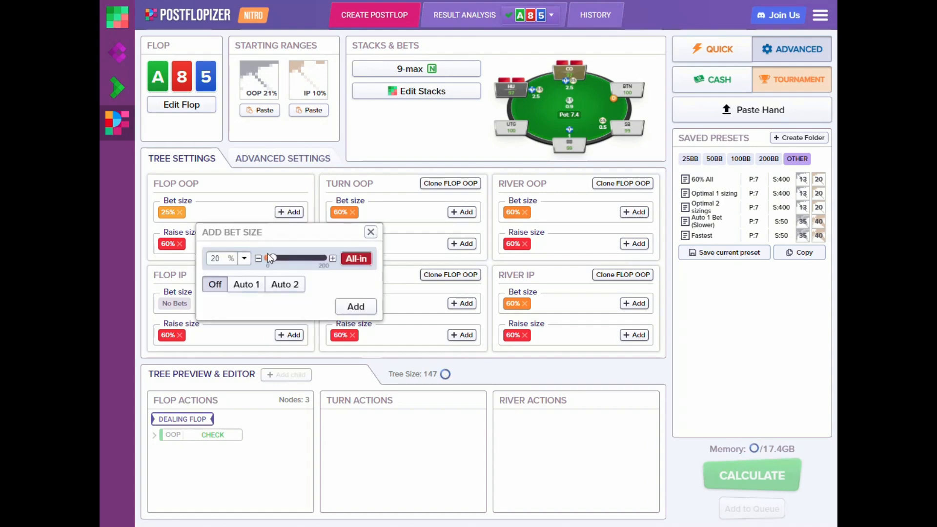
click(244, 258)
click(220, 306)
click(356, 307)
Step: Add 50%, 66% and 100% bet sizes to FLOP OOP
click(290, 212)
click(244, 258)
click(234, 321)
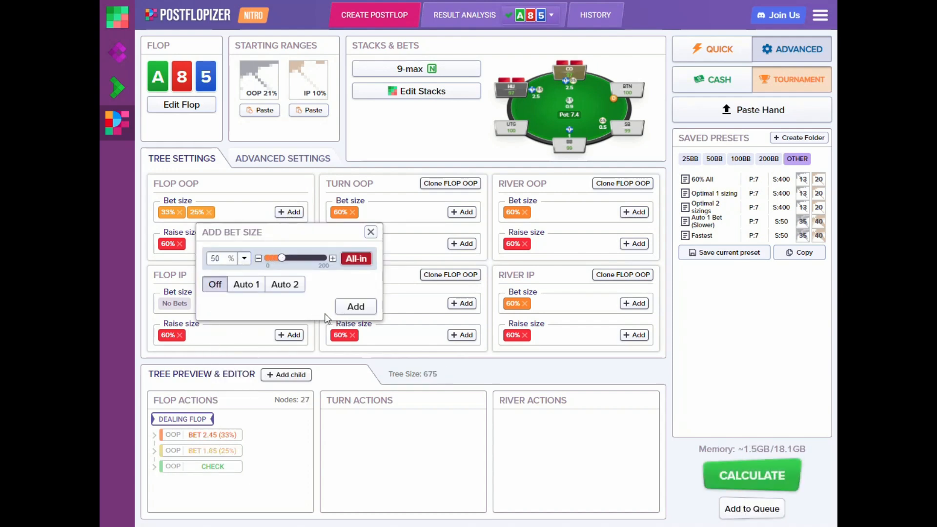
click(356, 306)
click(293, 211)
click(244, 258)
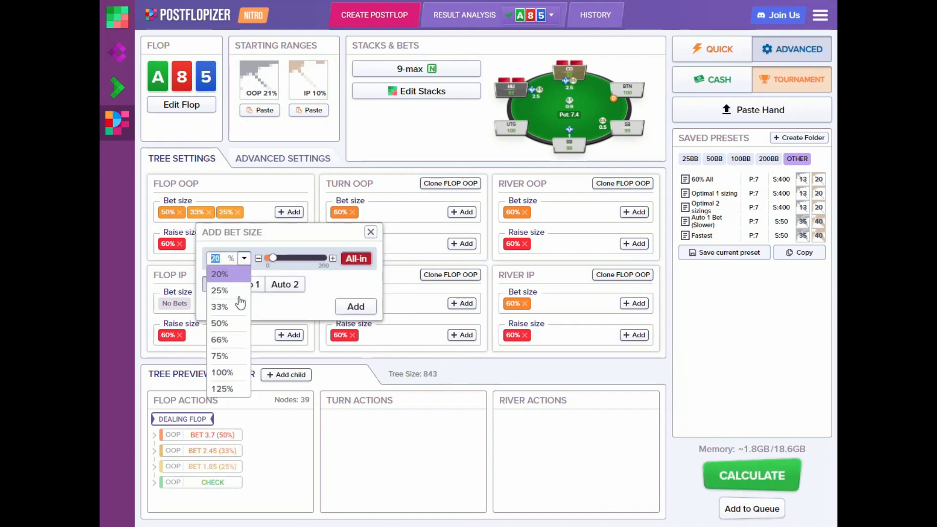
click(239, 338)
click(356, 306)
click(290, 212)
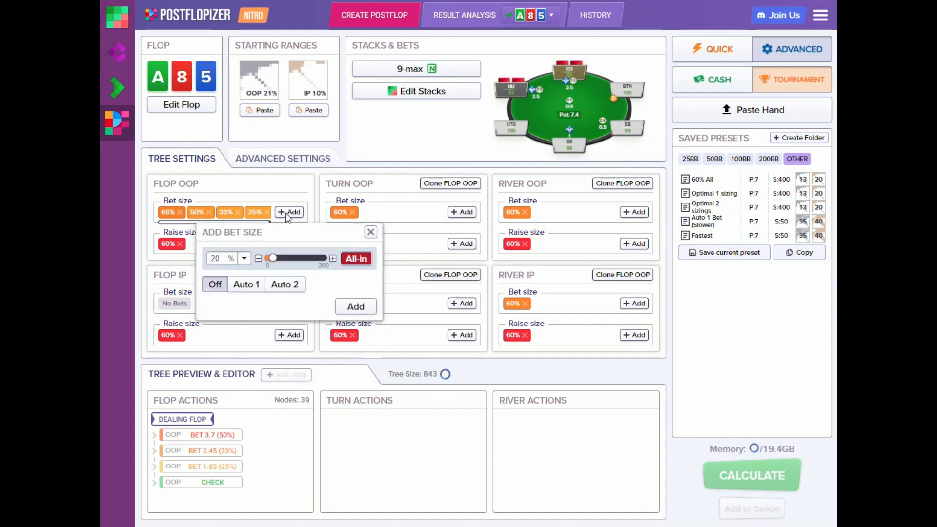
click(244, 258)
click(234, 372)
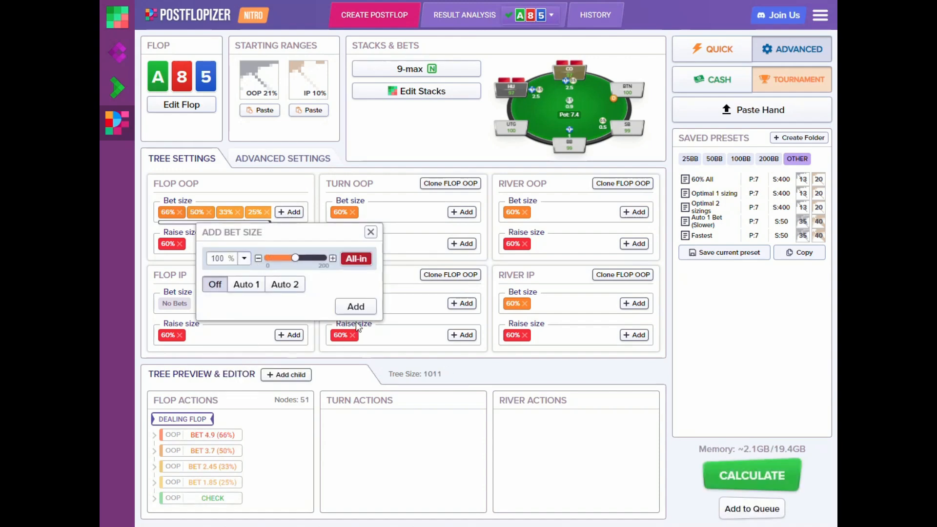
click(356, 307)
Step: Add 33% and 25% bet sizes to FLOP IP
click(290, 303)
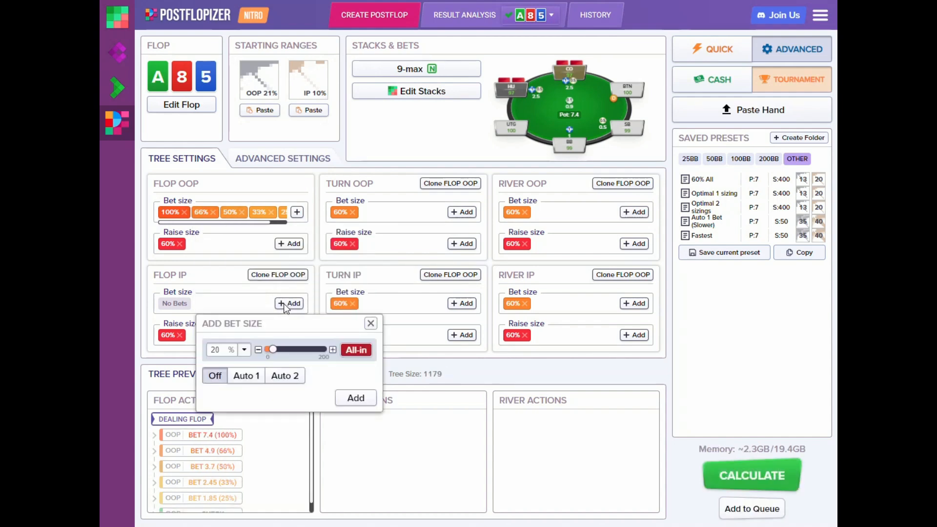
click(244, 350)
click(234, 396)
click(356, 398)
click(290, 303)
click(244, 350)
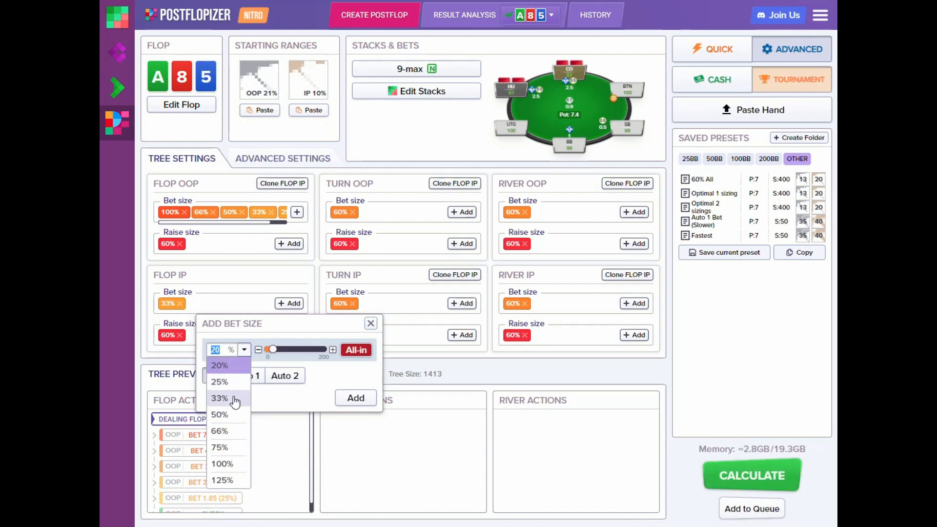
click(248, 297)
click(244, 349)
click(235, 381)
click(356, 398)
Step: Add 50%, 66% and 100% bet sizes to FLOP IP
click(290, 303)
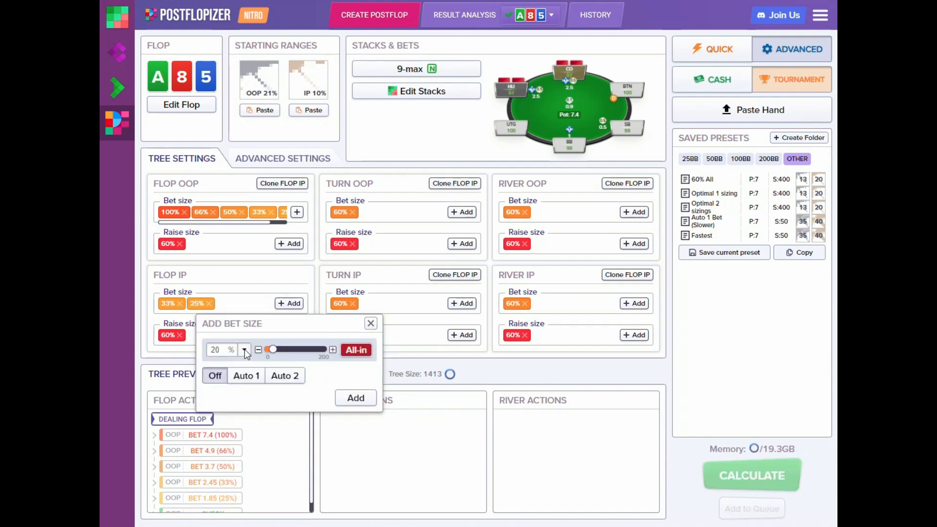
click(244, 350)
click(233, 415)
click(356, 398)
click(291, 303)
click(244, 349)
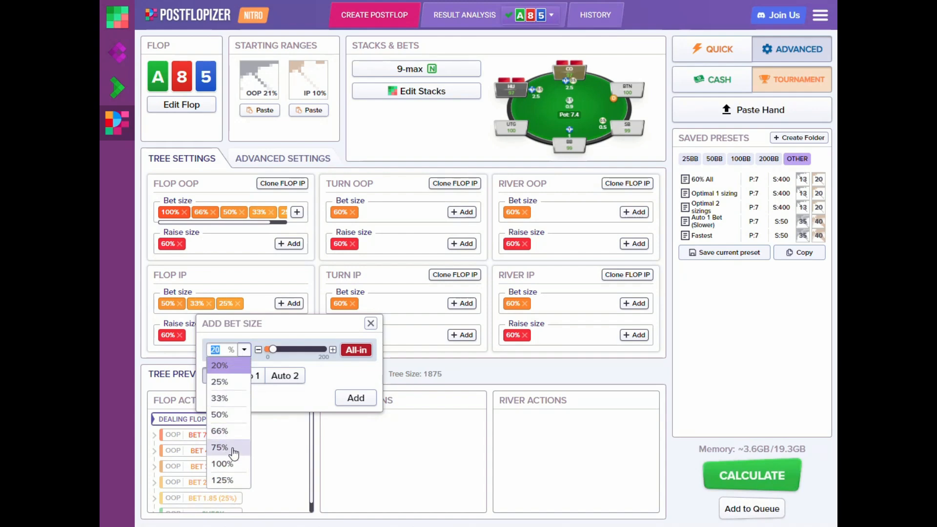
click(234, 430)
click(356, 397)
click(291, 303)
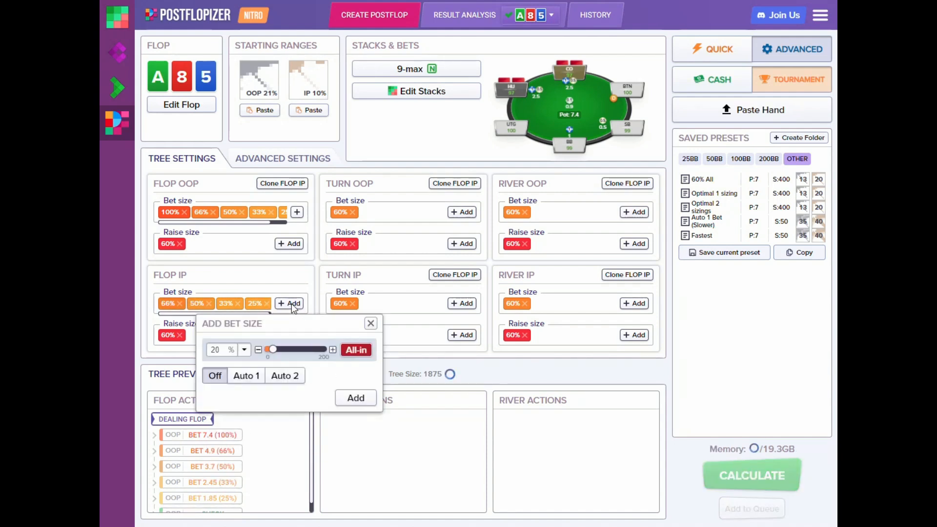
click(244, 349)
click(228, 464)
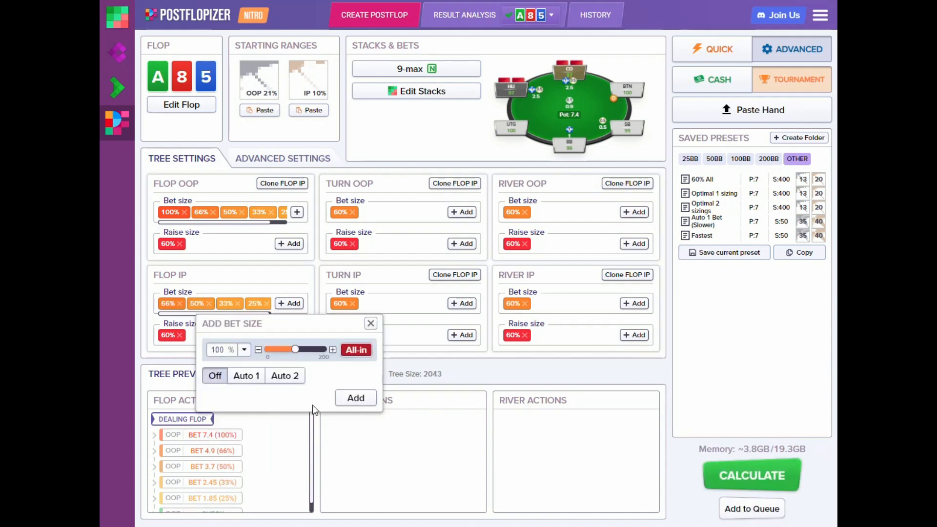
click(356, 398)
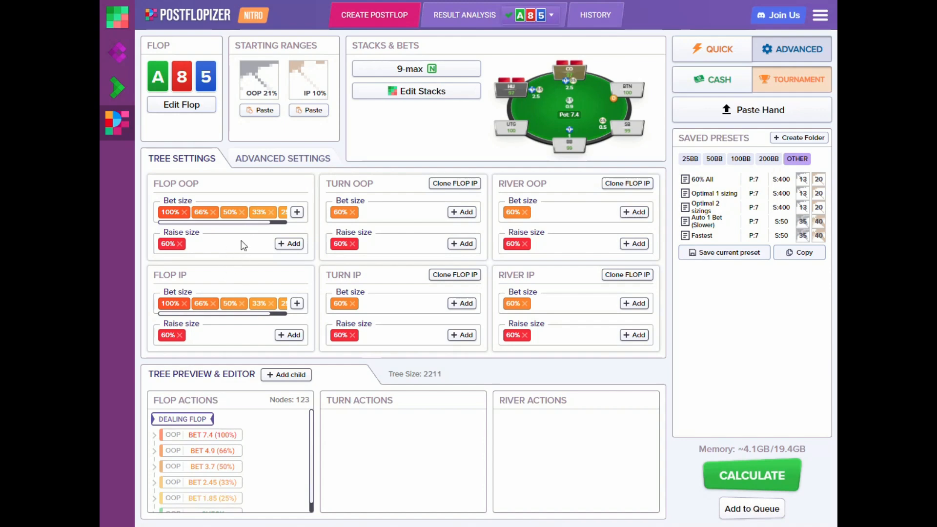
Step: Calculate the postflop solution with the five flop bet sizes and open CO's strategy after HIJ's check
click(737, 471)
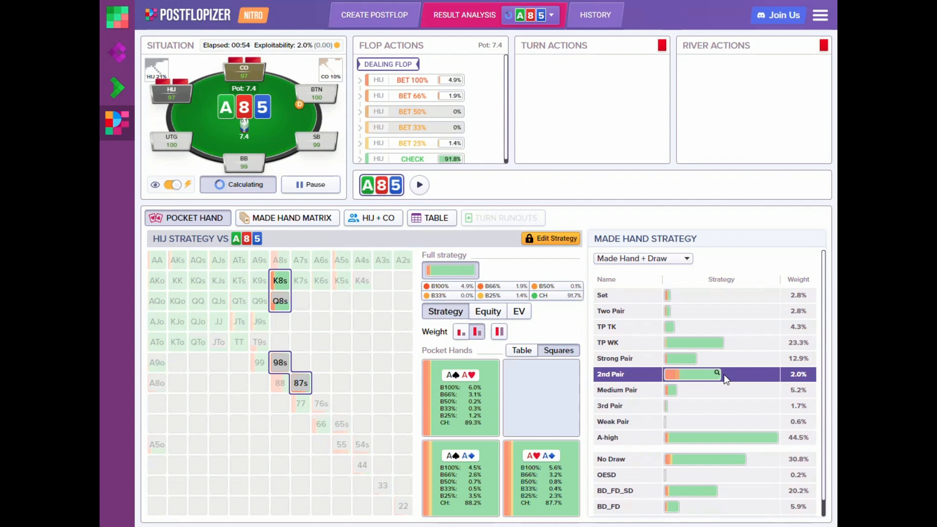
scroll(496, 108, down, 1)
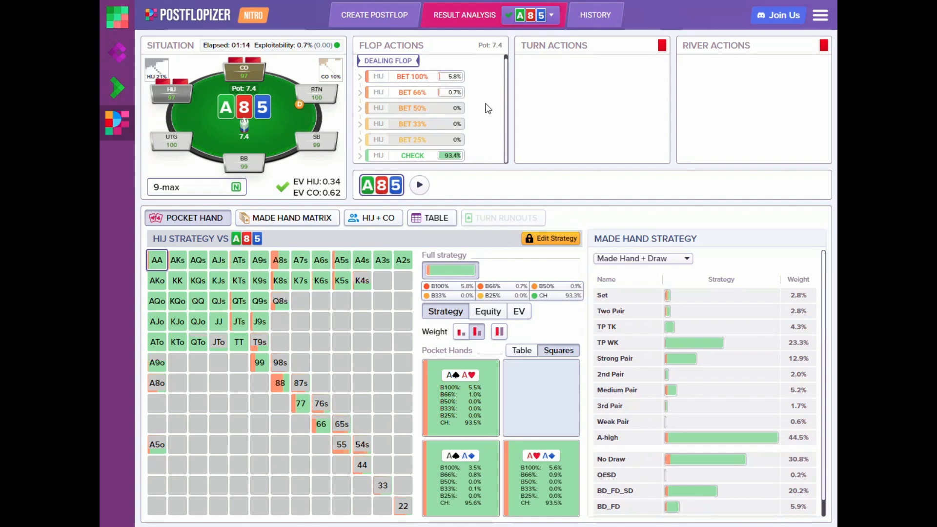
click(424, 155)
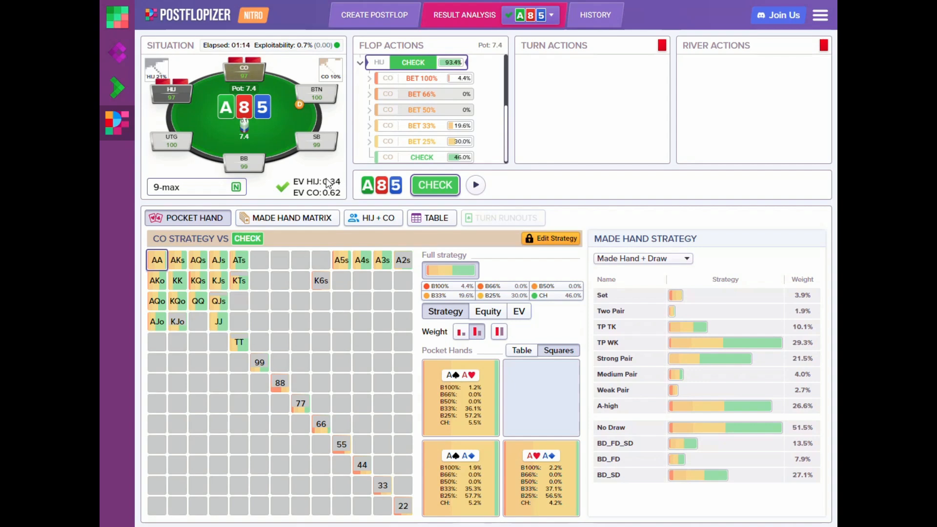
Step: Compare the HIJ and CO EVs of the five-size solution with those of the earlier Auto 1 solution
mouse_move(332, 189)
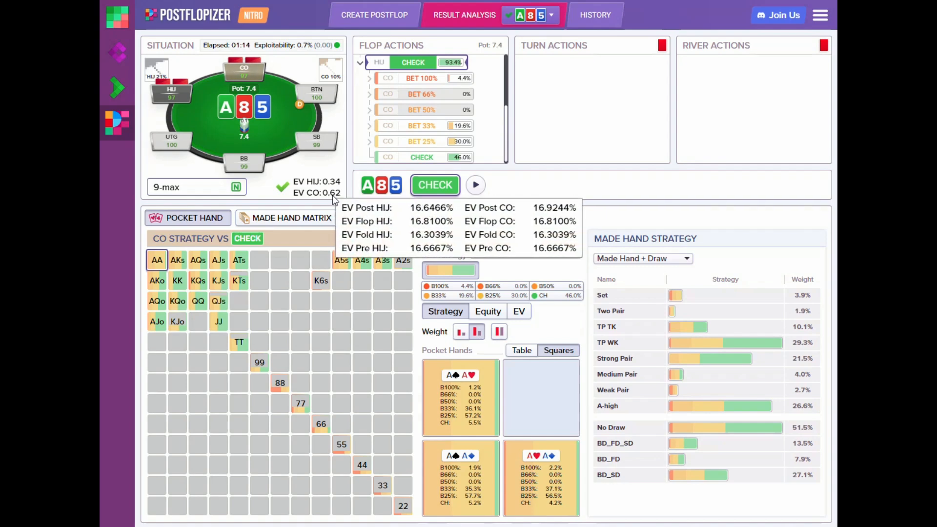
click(532, 17)
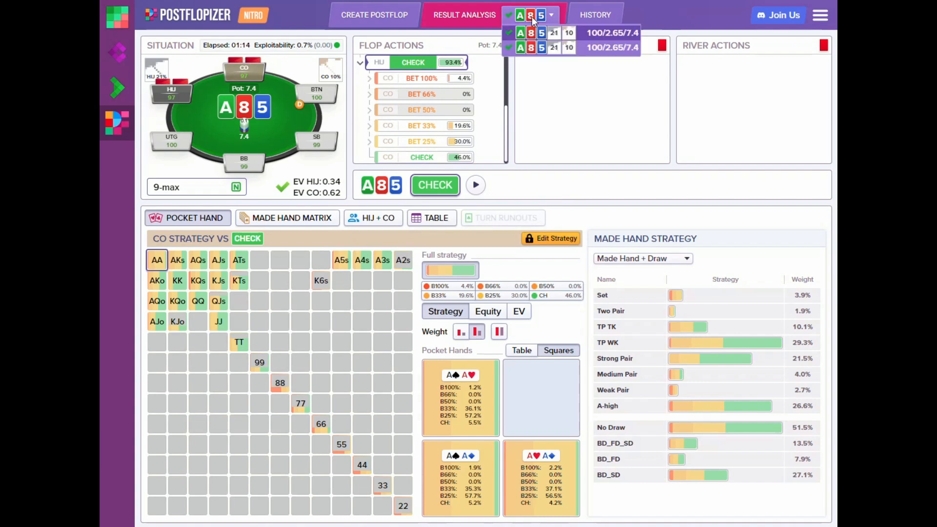
click(569, 47)
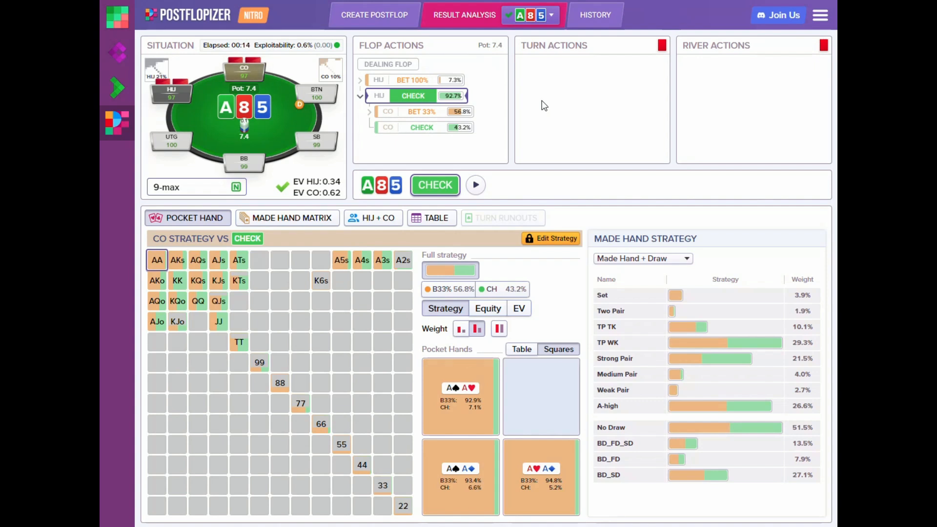
click(534, 25)
click(537, 46)
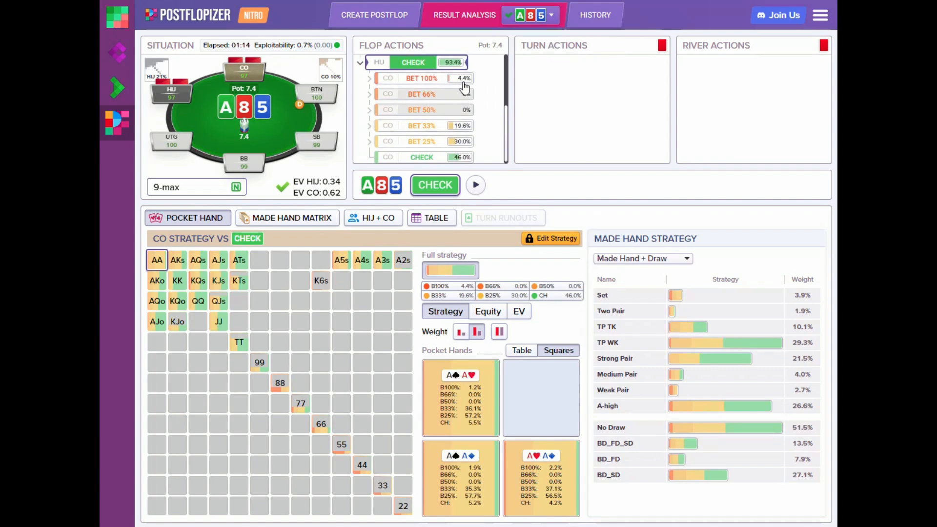
Step: Examine how often HIJ and CO use each flop bet size in the five-size solution and compare it with the Auto 1 solution
mouse_move(457, 131)
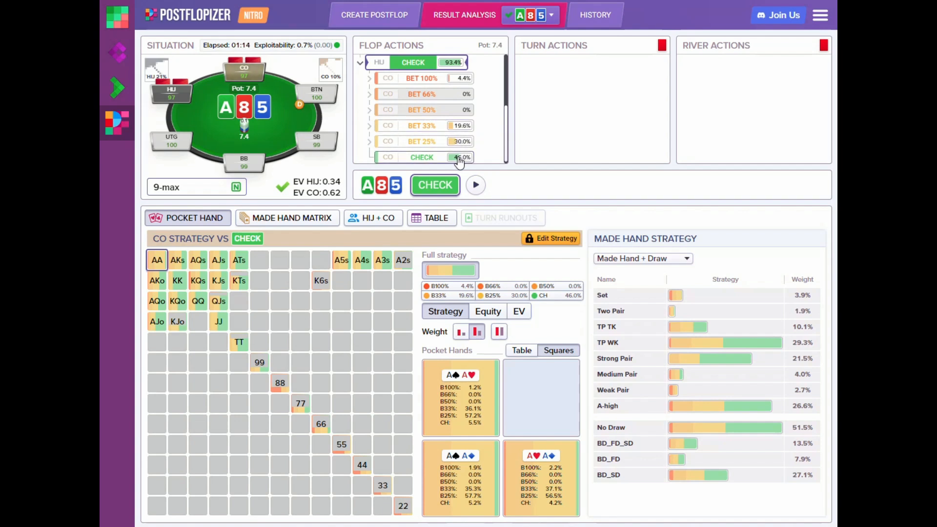
scroll(442, 76, up, 3)
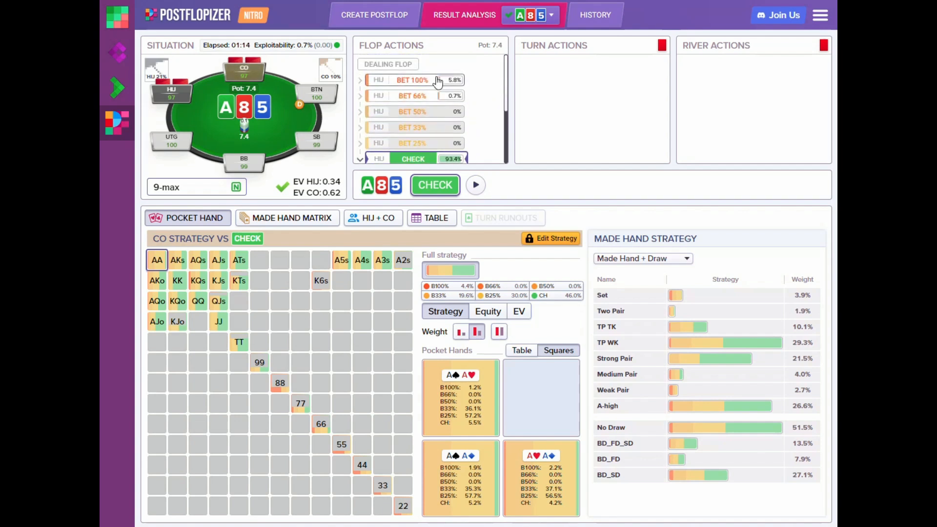
scroll(473, 104, down, 3)
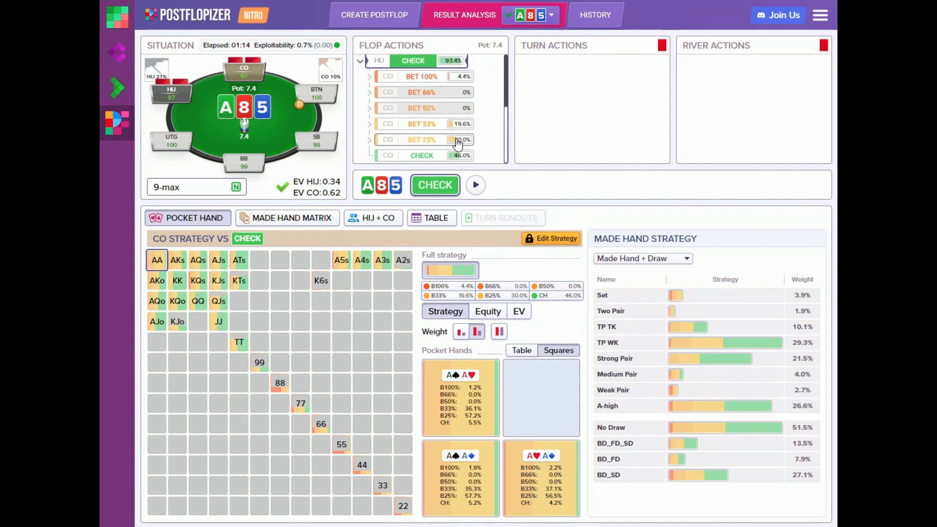
scroll(467, 151, up, 3)
scroll(467, 150, down, 2)
scroll(468, 150, up, 2)
scroll(469, 148, down, 1)
scroll(484, 149, down, 1)
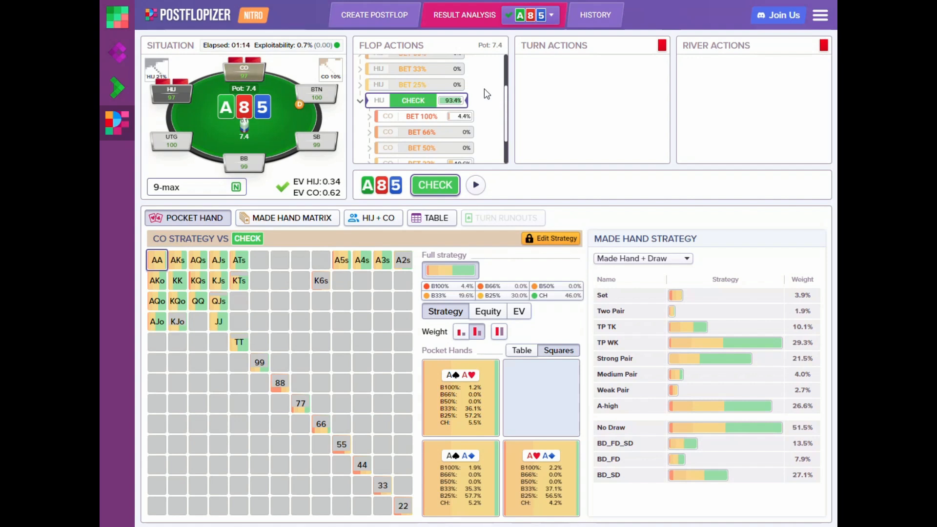
scroll(484, 89, up, 3)
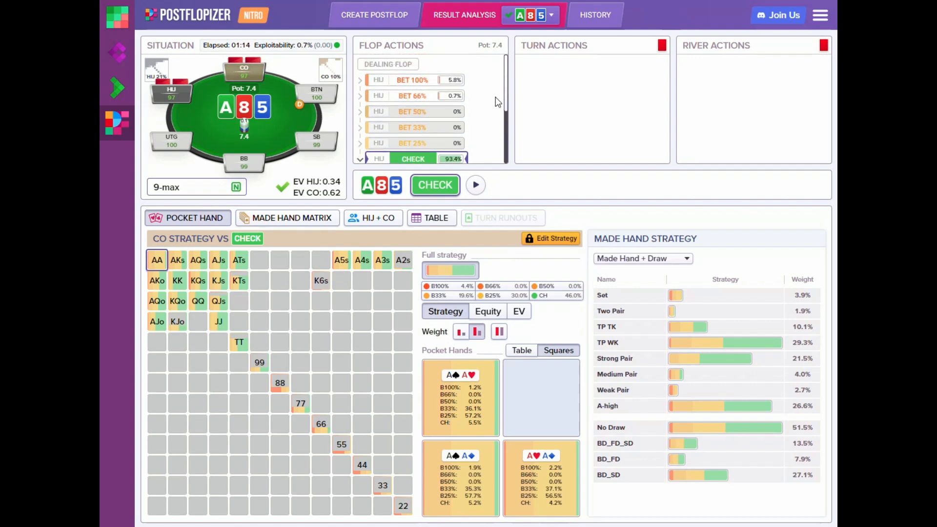
scroll(496, 97, down, 3)
scroll(492, 100, up, 3)
click(528, 19)
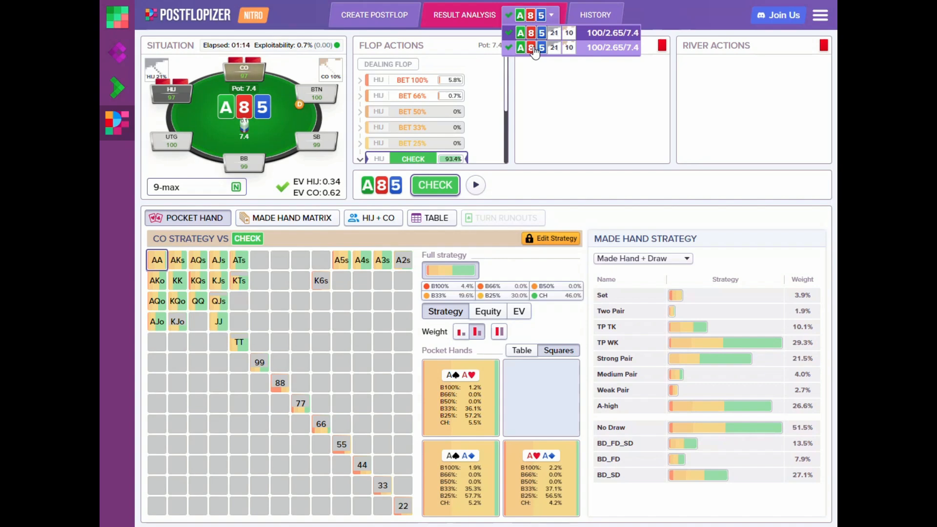
click(536, 49)
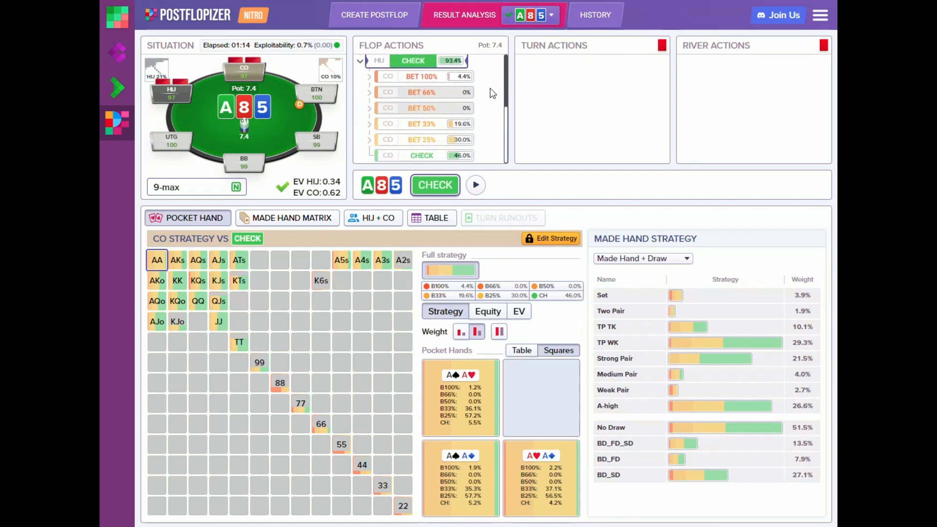
Step: Review the HIJ and CO flop actions in the five-size solution and switch back to the earlier Auto 1 solution
scroll(492, 92, up, 1)
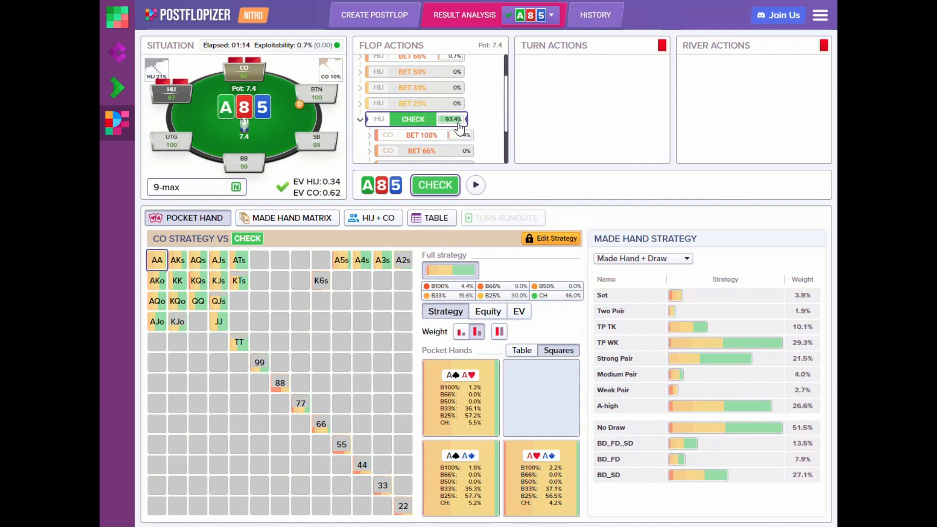
scroll(485, 115, down, 1)
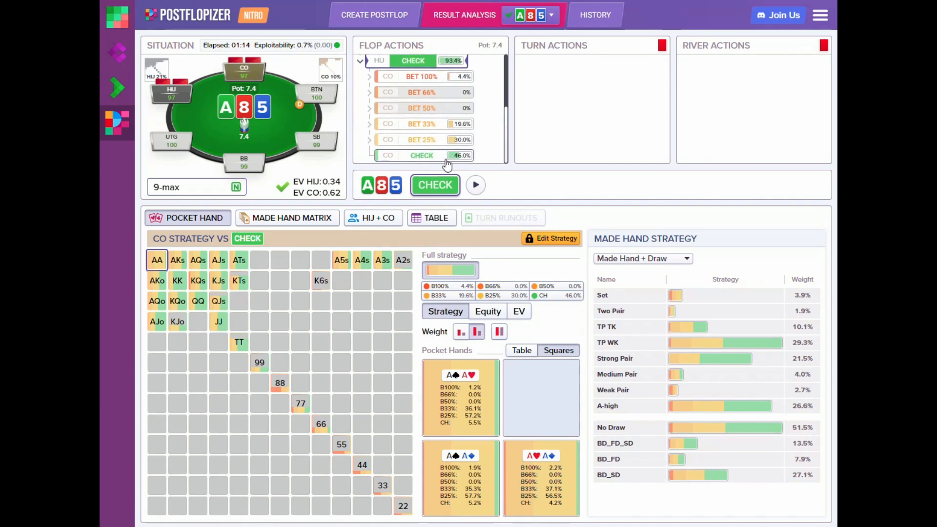
click(543, 16)
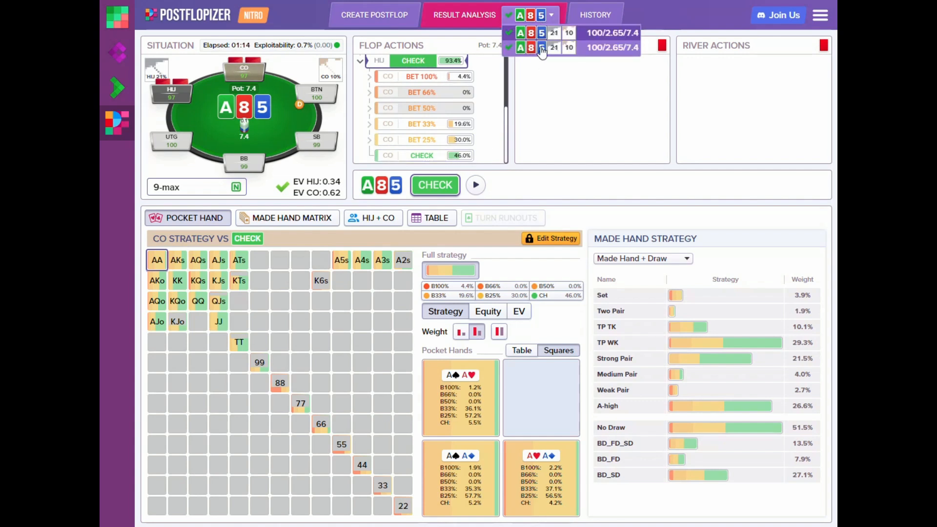
click(542, 48)
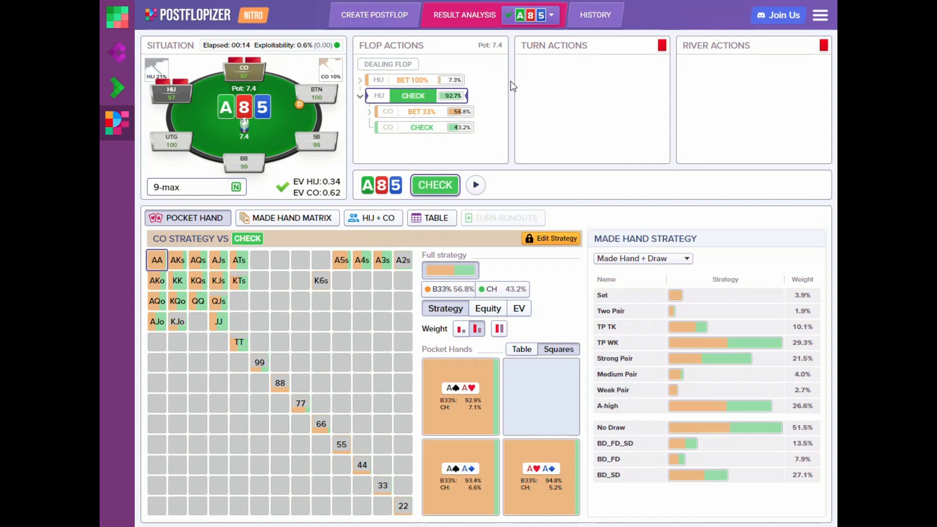
Step: Examine HIJ's response to CO's 33% flop bet and return to CO's strategy after HIJ's check
click(466, 111)
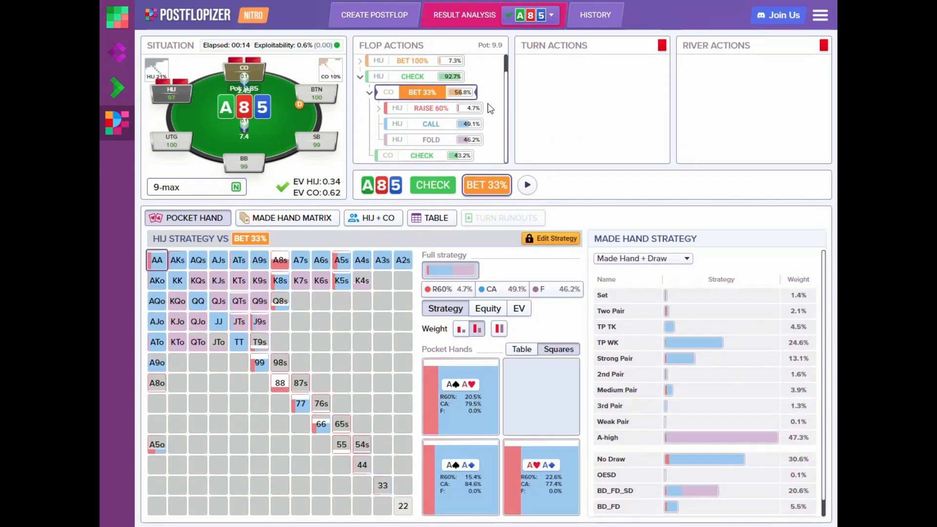
scroll(433, 106, up, 1)
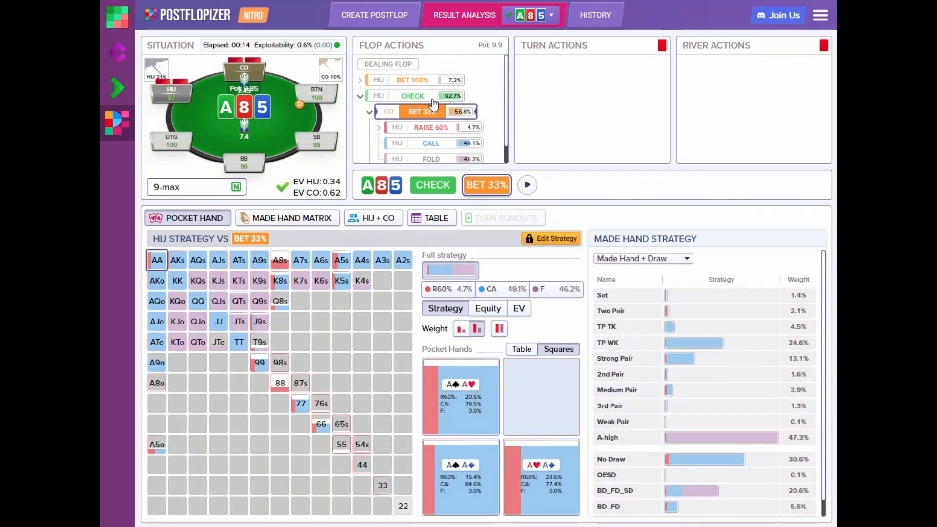
click(432, 98)
Step: Open the turn after both players check the flop and set the turn card to the king of clubs
click(459, 126)
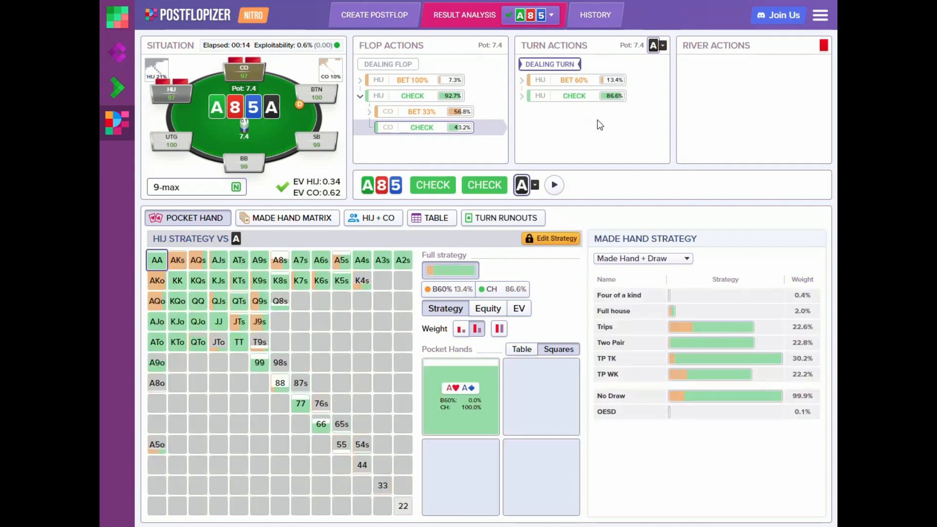
click(663, 46)
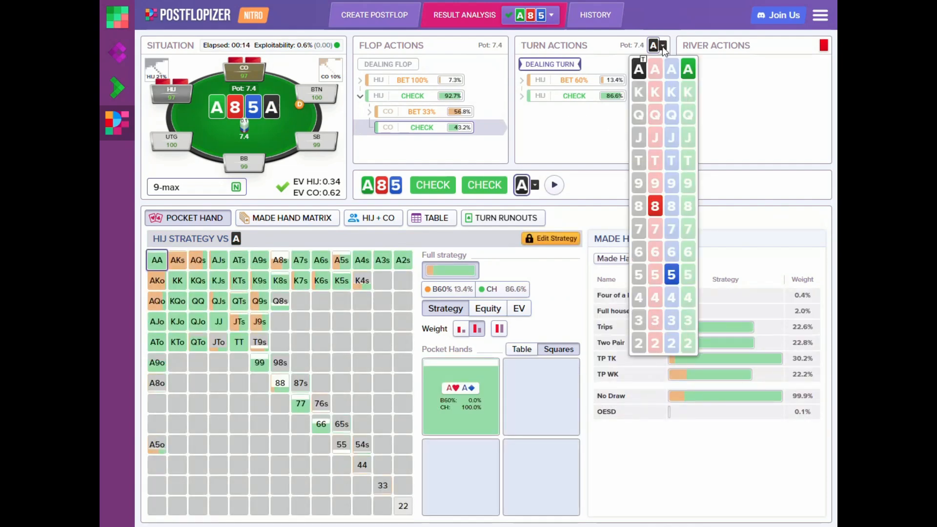
click(689, 93)
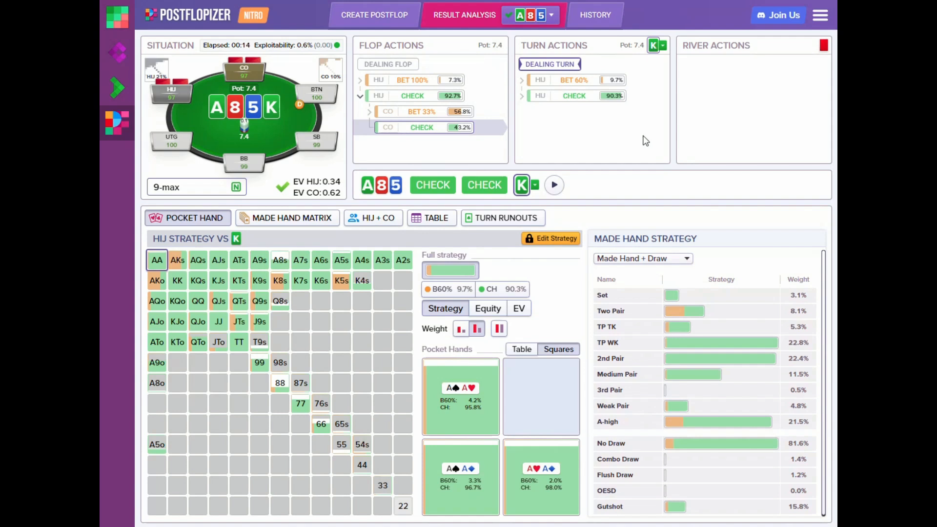
Step: Edit HIJ's turn strategy so that Set, Two Pair, TP TK and TP WK hands all bet 60% at full frequency
click(571, 239)
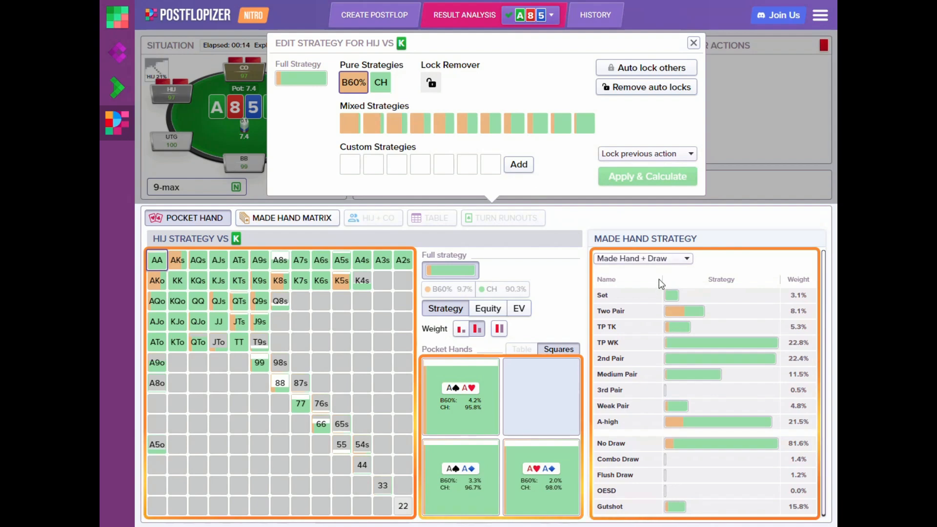
click(683, 294)
click(693, 309)
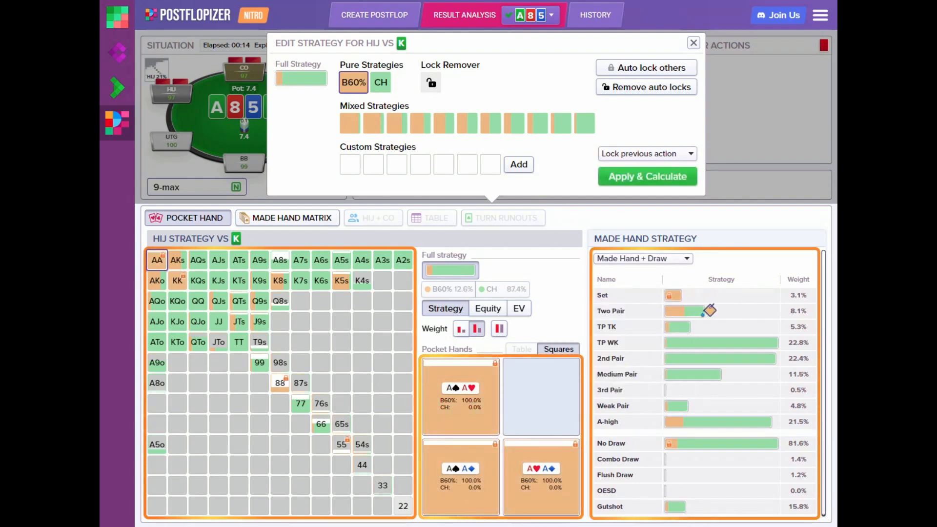
click(679, 326)
mouse_move(687, 338)
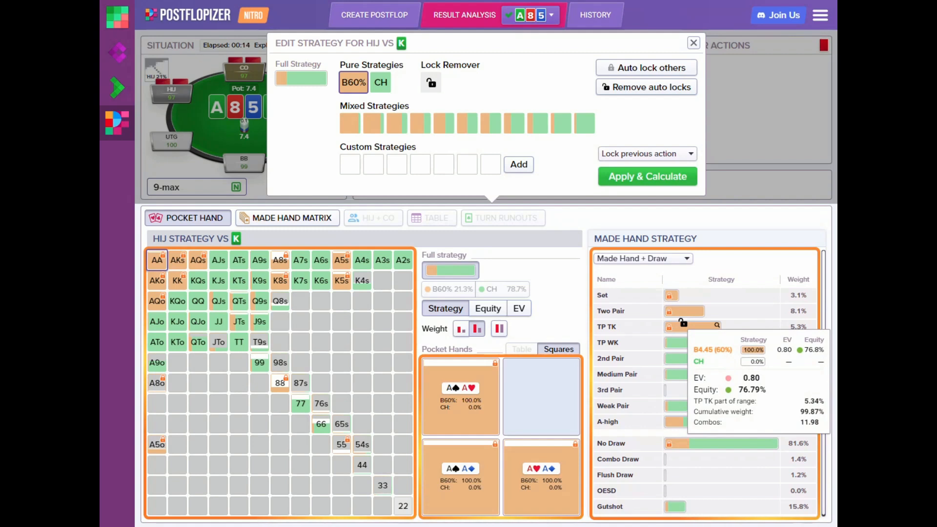
click(688, 337)
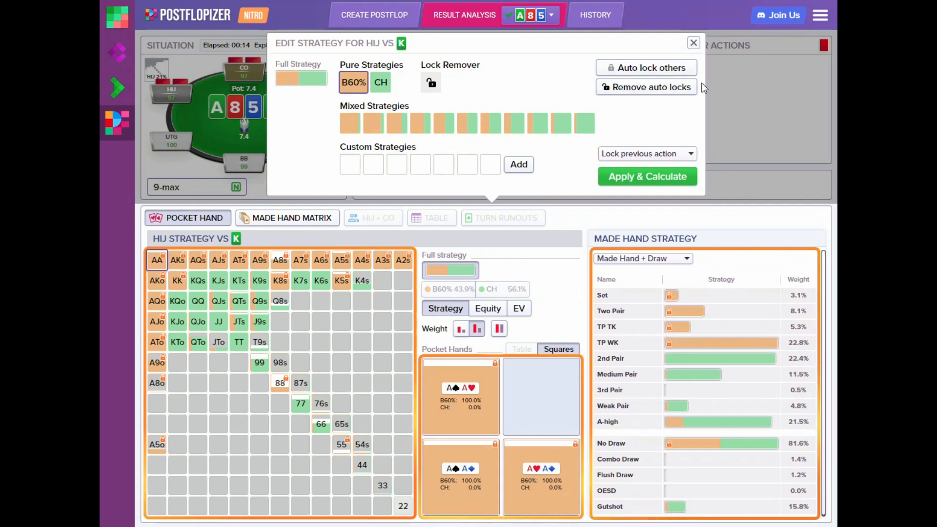
Step: Auto lock HIJ's remaining turn hands and recalculate the solution with the Lock previous action option
click(649, 69)
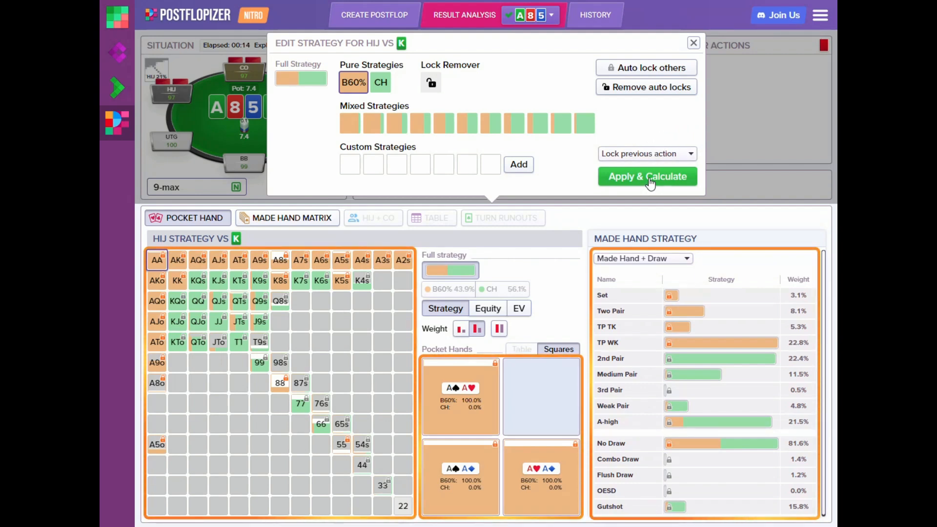
click(661, 181)
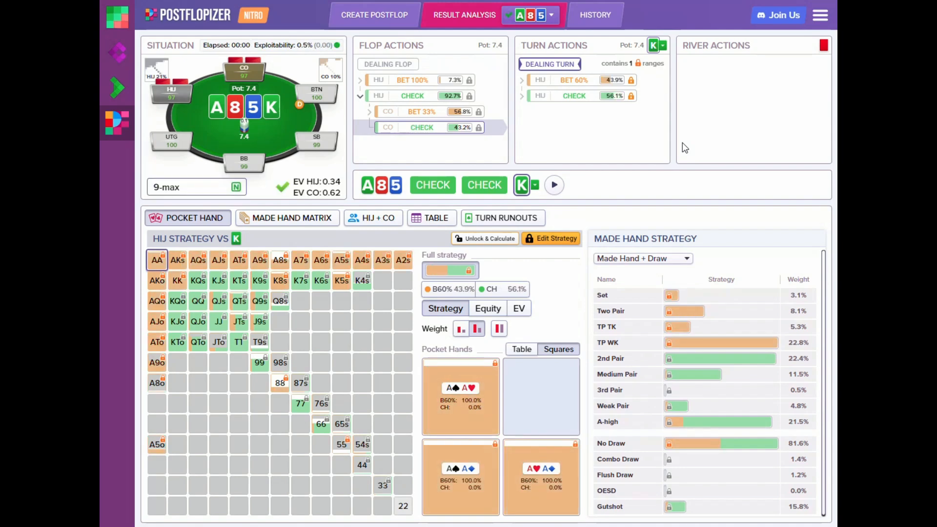
Step: Examine CO's response to HIJ's locked 60% turn bet and compare it with HIJ's own turn strategy
click(627, 82)
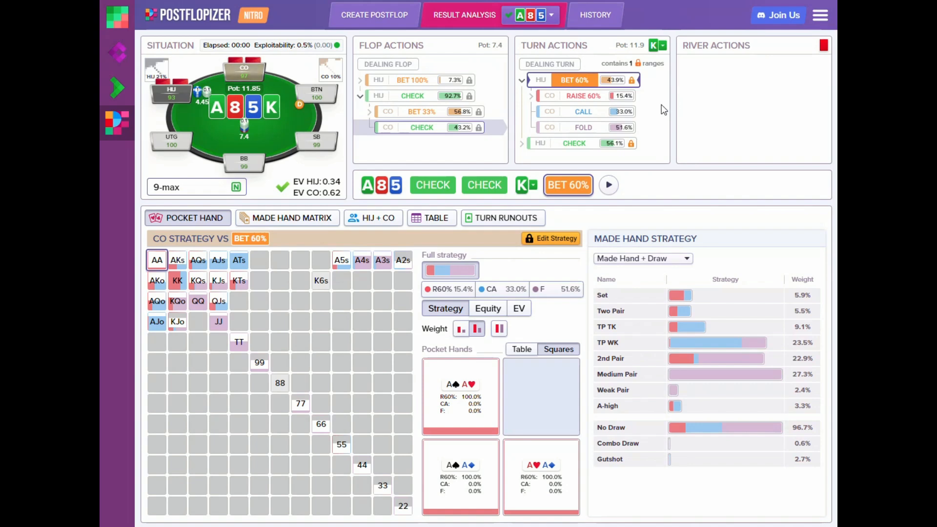
click(549, 64)
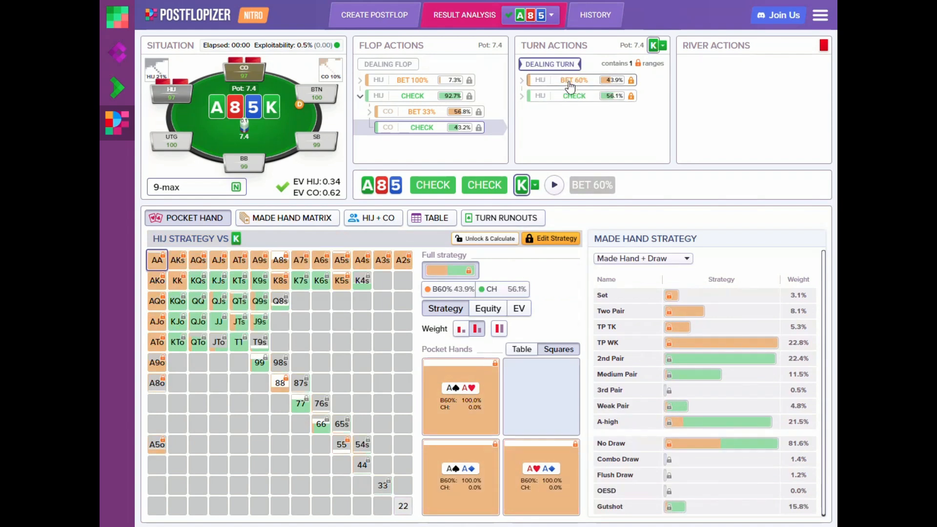
click(571, 87)
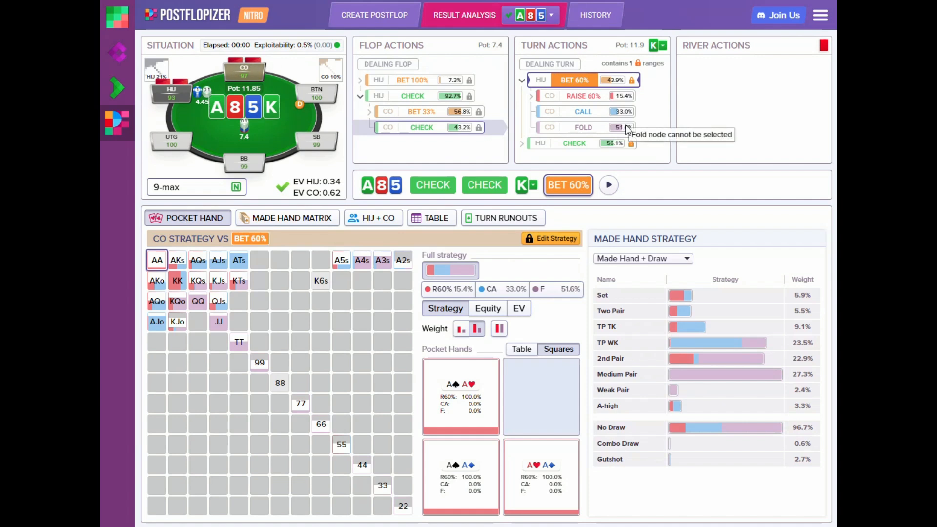
Step: View the color, stack and bet display options in the settings and return to the result analysis
click(829, 18)
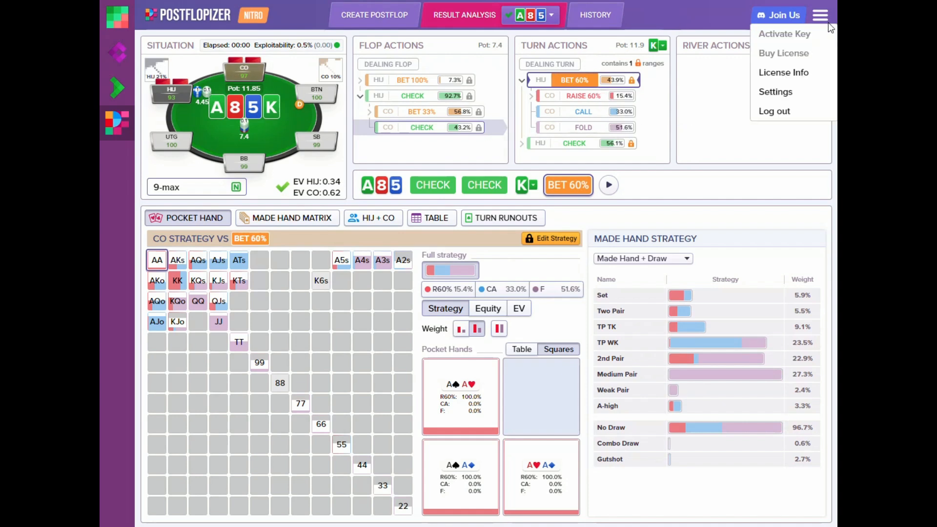
click(808, 89)
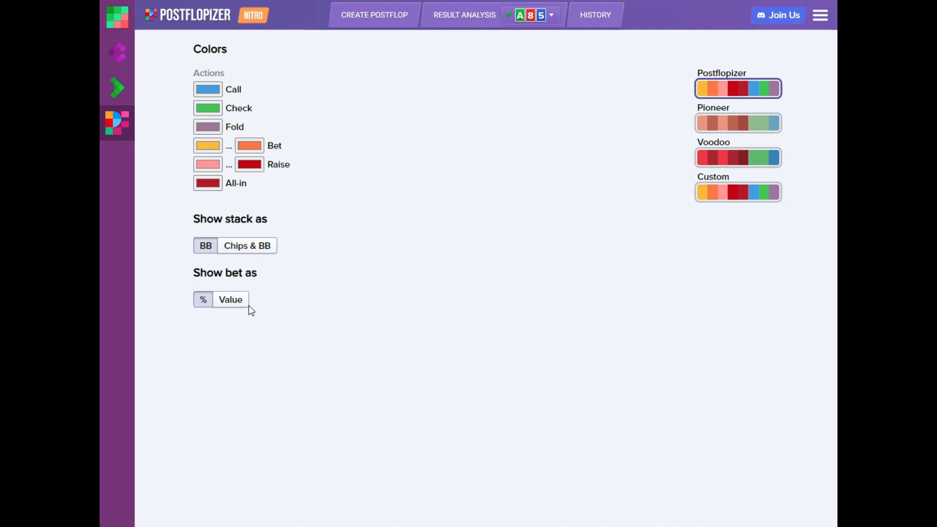
click(467, 22)
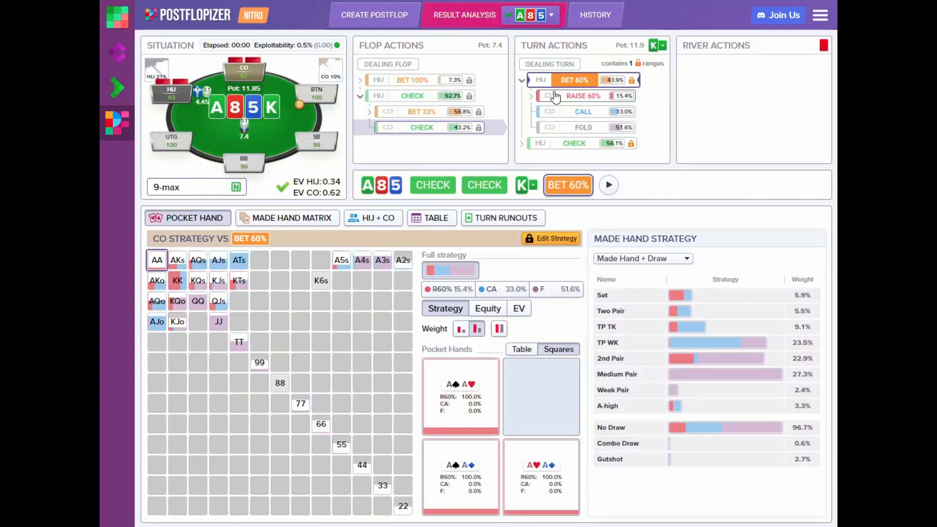
Step: Check the value behind HIJ's 100% flop bet and 60% bet on the king-of-clubs turn
click(388, 64)
click(427, 96)
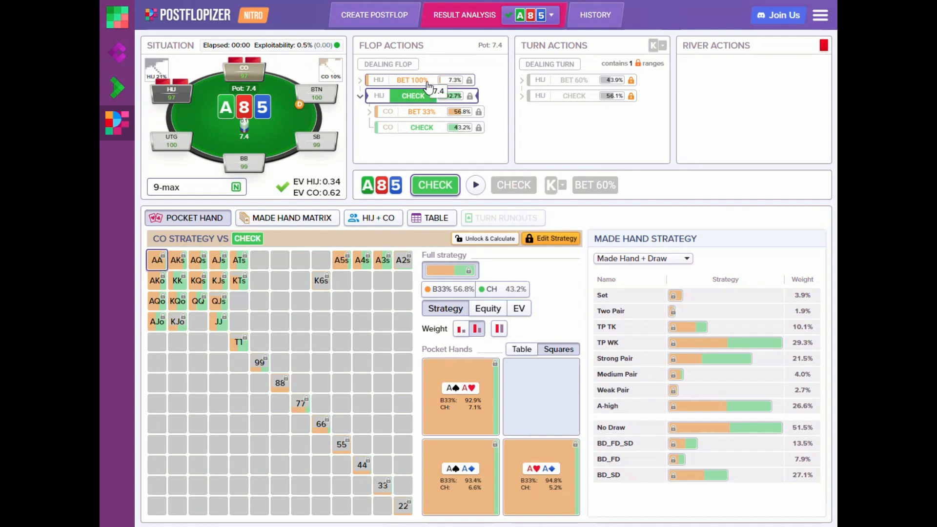
click(562, 73)
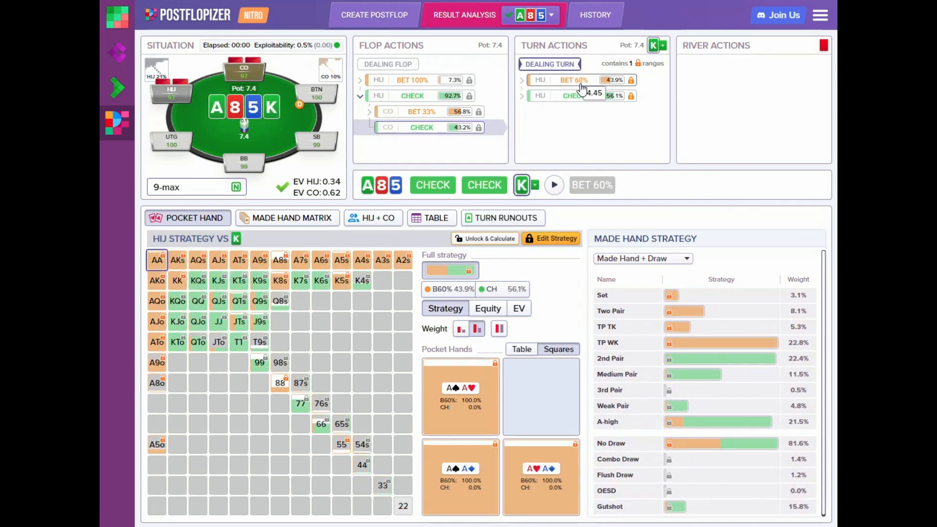